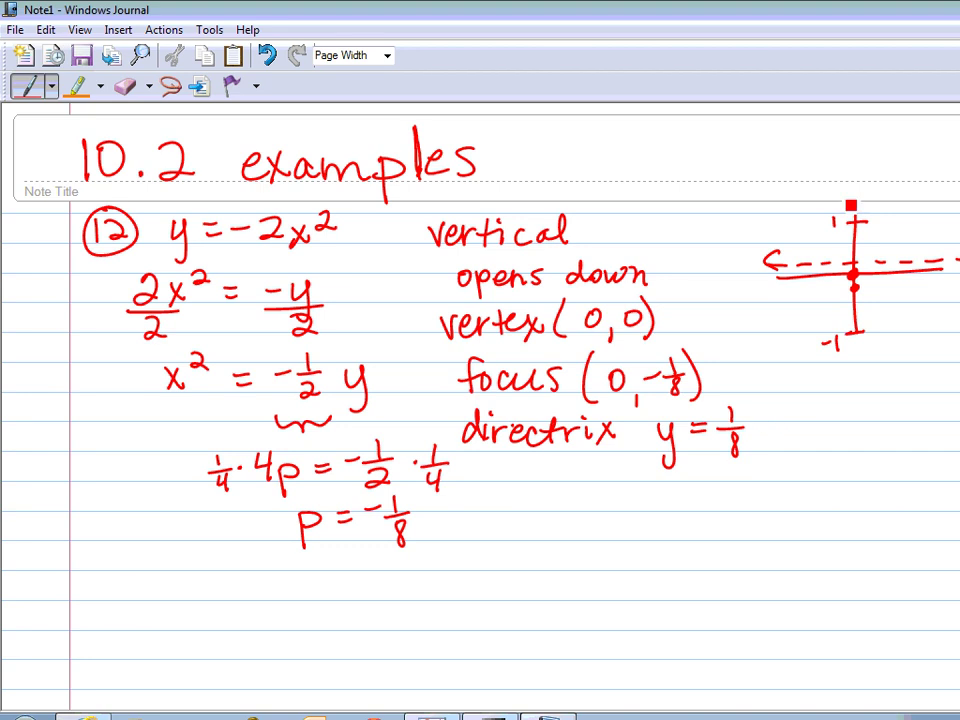
Sketch the downward-opening parabola from a vertex dot at the origin, then move to a blank page
{"action": "left_click", "coordinate": [853, 274]}
{"action": "mouse_move", "coordinate": [853, 275]}
{"action": "left_mouse_down"}
{"action": "mouse_move", "coordinate": [805, 308]}
{"action": "mouse_move", "coordinate": [786, 377]}
{"action": "left_mouse_up"}
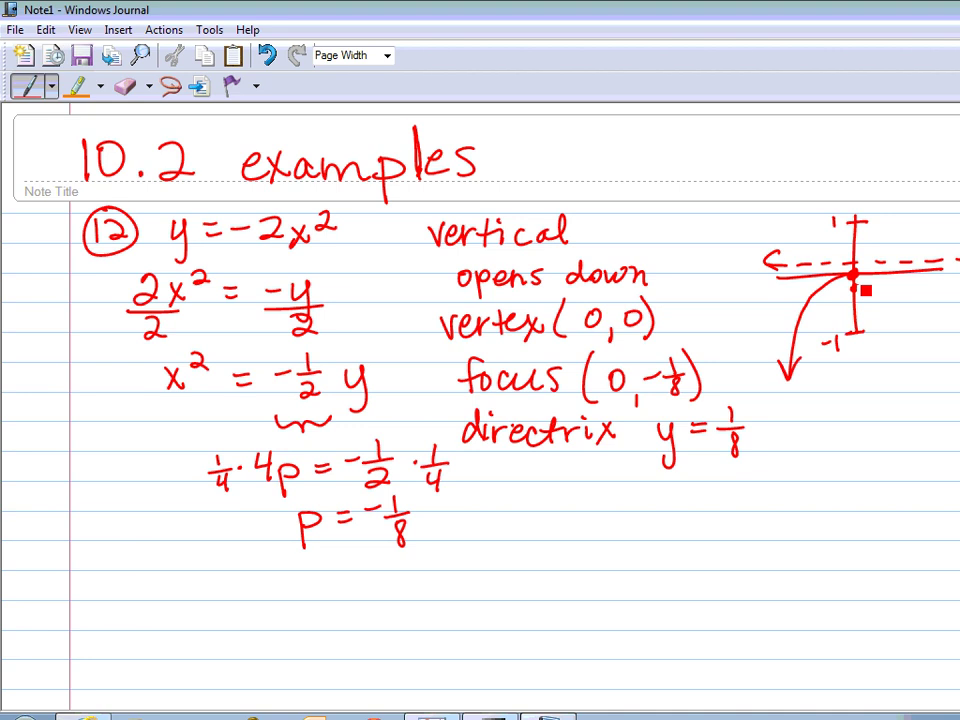
{"action": "mouse_move", "coordinate": [853, 275]}
{"action": "left_mouse_down"}
{"action": "mouse_move", "coordinate": [907, 303]}
{"action": "mouse_move", "coordinate": [944, 366]}
{"action": "left_mouse_up"}
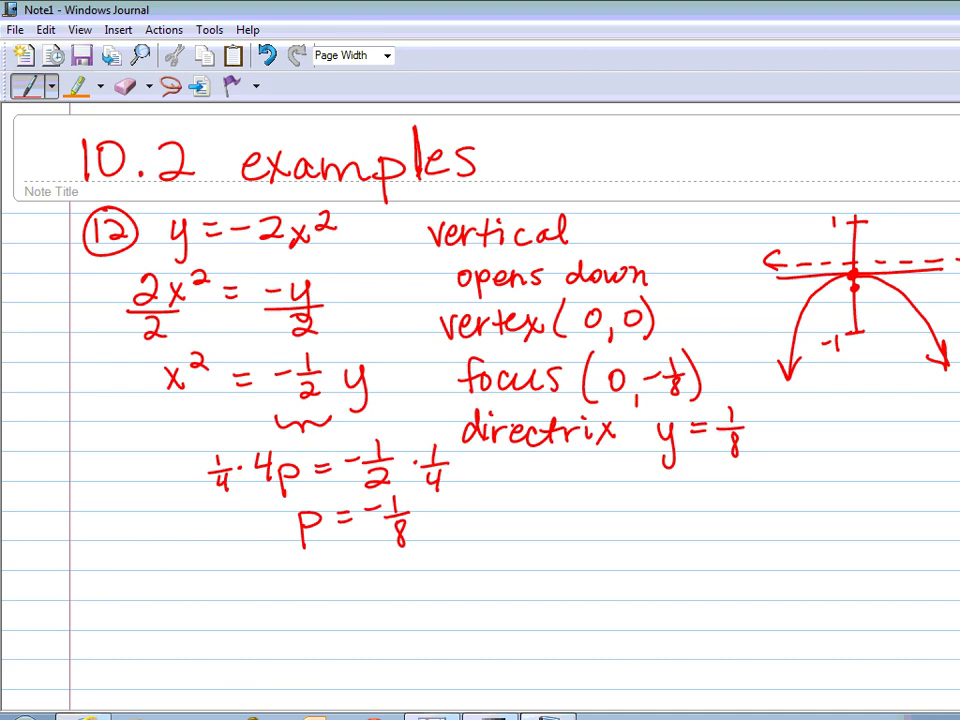
{"action": "key", "text": "Page_Down"}
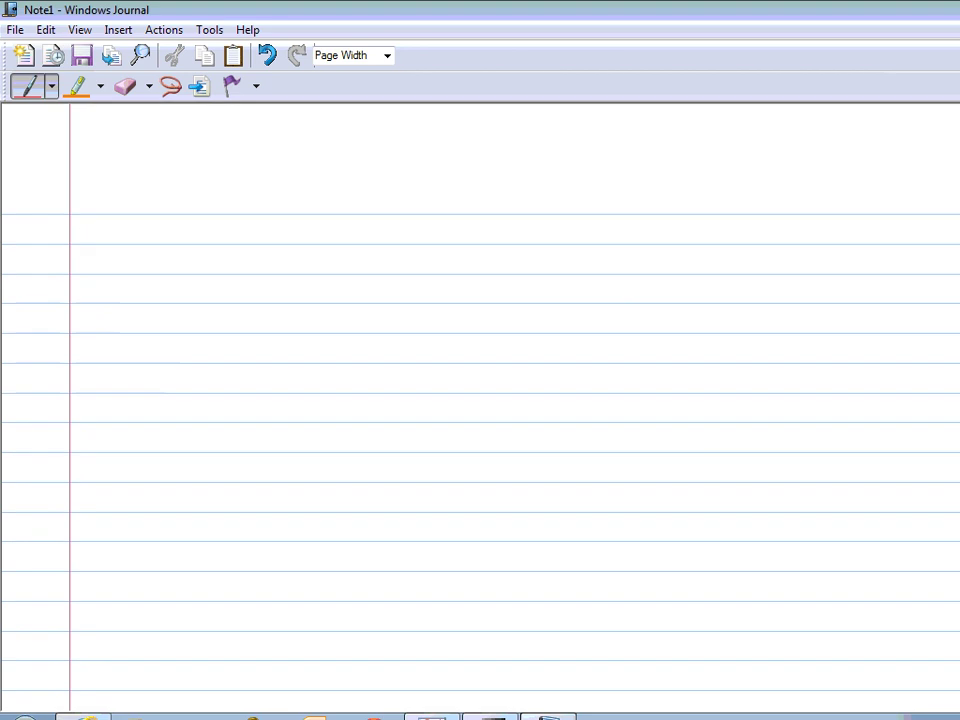
Write the circled problem number 18 and the equation (x+5)+(y−1)² = 0
{"action": "left_click_drag", "start_coordinate": [88, 189], "coordinate": [89, 213]}
{"action": "left_click_drag", "start_coordinate": [104, 190], "coordinate": [120, 192]}
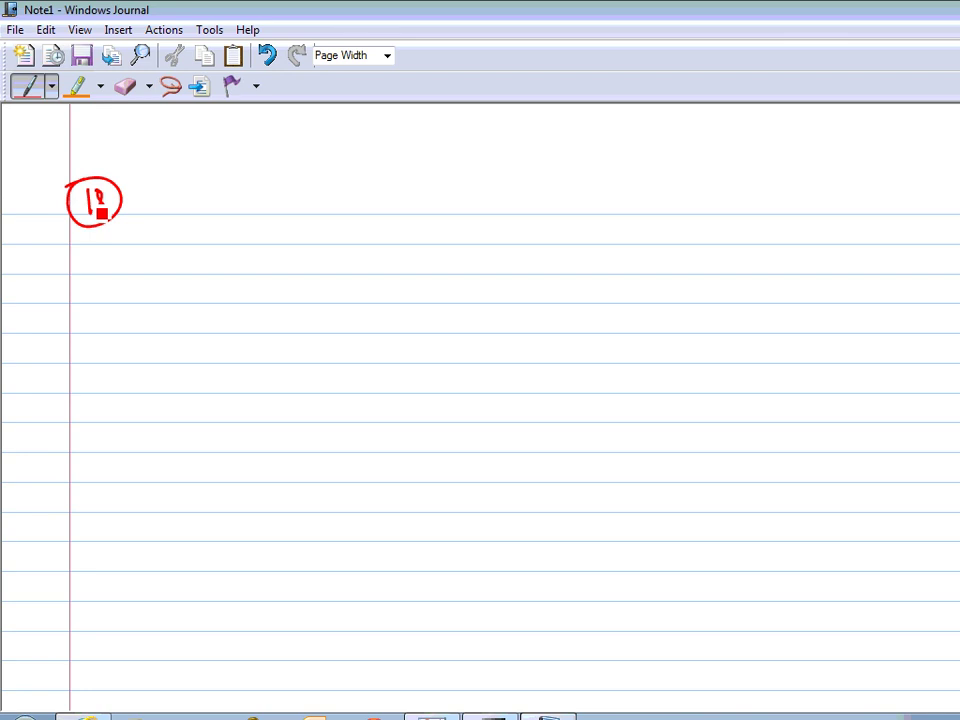
{"action": "mouse_move", "coordinate": [158, 173]}
{"action": "left_mouse_down"}
{"action": "mouse_move", "coordinate": [156, 211]}
{"action": "mouse_move", "coordinate": [168, 213]}
{"action": "left_mouse_up"}
{"action": "mouse_move", "coordinate": [171, 197]}
{"action": "left_mouse_down"}
{"action": "mouse_move", "coordinate": [185, 209]}
{"action": "mouse_move", "coordinate": [218, 202]}
{"action": "left_mouse_up"}
{"action": "mouse_move", "coordinate": [206, 190]}
{"action": "left_mouse_down"}
{"action": "mouse_move", "coordinate": [206, 213]}
{"action": "mouse_move", "coordinate": [236, 208]}
{"action": "mouse_move", "coordinate": [241, 186]}
{"action": "left_mouse_up"}
{"action": "mouse_move", "coordinate": [250, 176]}
{"action": "left_mouse_down"}
{"action": "mouse_move", "coordinate": [252, 213]}
{"action": "mouse_move", "coordinate": [284, 198]}
{"action": "mouse_move", "coordinate": [273, 210]}
{"action": "mouse_move", "coordinate": [316, 224]}
{"action": "mouse_move", "coordinate": [331, 213]}
{"action": "left_mouse_up"}
{"action": "mouse_move", "coordinate": [345, 190]}
{"action": "left_mouse_down"}
{"action": "mouse_move", "coordinate": [337, 228]}
{"action": "mouse_move", "coordinate": [362, 205]}
{"action": "left_mouse_up"}
{"action": "left_click_drag", "start_coordinate": [369, 196], "coordinate": [375, 218]}
{"action": "mouse_move", "coordinate": [398, 176]}
{"action": "left_mouse_down"}
{"action": "mouse_move", "coordinate": [402, 226]}
{"action": "mouse_move", "coordinate": [429, 187]}
{"action": "mouse_move", "coordinate": [452, 204]}
{"action": "mouse_move", "coordinate": [481, 184]}
{"action": "left_mouse_up"}
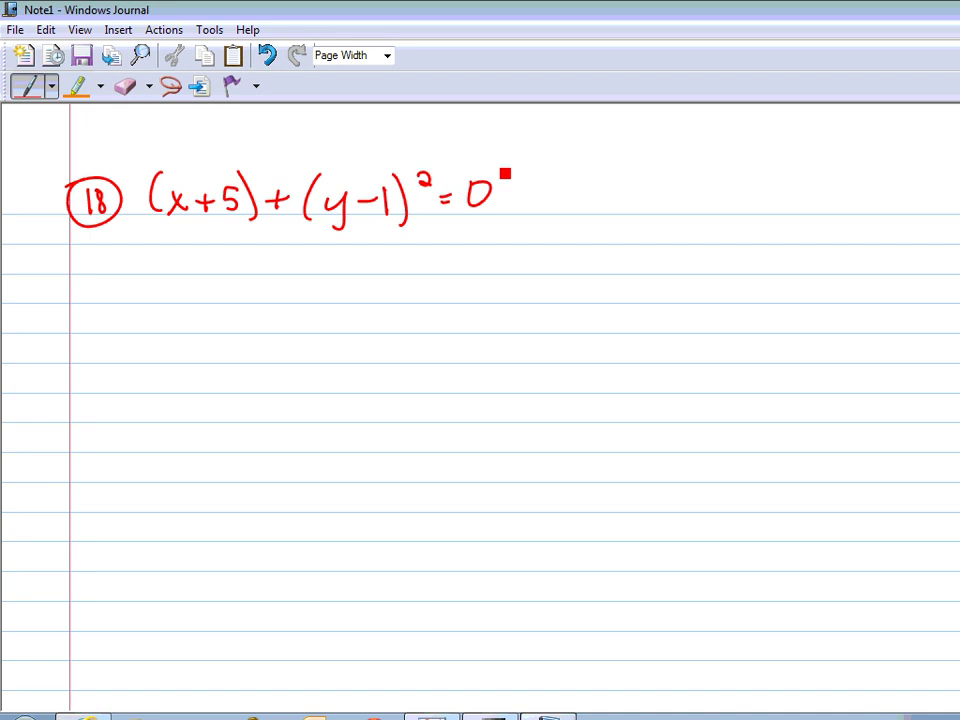
Write the rearranged equation (y−1)² = −(x+5) on the line below
{"action": "left_click_drag", "start_coordinate": [196, 240], "coordinate": [187, 274]}
{"action": "mouse_move", "coordinate": [200, 250]}
{"action": "left_mouse_down"}
{"action": "mouse_move", "coordinate": [221, 249]}
{"action": "mouse_move", "coordinate": [212, 290]}
{"action": "left_mouse_up"}
{"action": "left_click_drag", "start_coordinate": [234, 268], "coordinate": [283, 280]}
{"action": "mouse_move", "coordinate": [297, 232]}
{"action": "left_mouse_down"}
{"action": "mouse_move", "coordinate": [316, 250]}
{"action": "mouse_move", "coordinate": [353, 259]}
{"action": "left_mouse_up"}
{"action": "mouse_move", "coordinate": [337, 268]}
{"action": "left_mouse_down"}
{"action": "mouse_move", "coordinate": [404, 258]}
{"action": "mouse_move", "coordinate": [420, 282]}
{"action": "left_mouse_up"}
{"action": "mouse_move", "coordinate": [438, 260]}
{"action": "left_mouse_down"}
{"action": "mouse_move", "coordinate": [459, 274]}
{"action": "mouse_move", "coordinate": [437, 280]}
{"action": "left_mouse_up"}
{"action": "left_click_drag", "start_coordinate": [463, 268], "coordinate": [491, 279]}
{"action": "left_click_drag", "start_coordinate": [513, 251], "coordinate": [513, 283]}
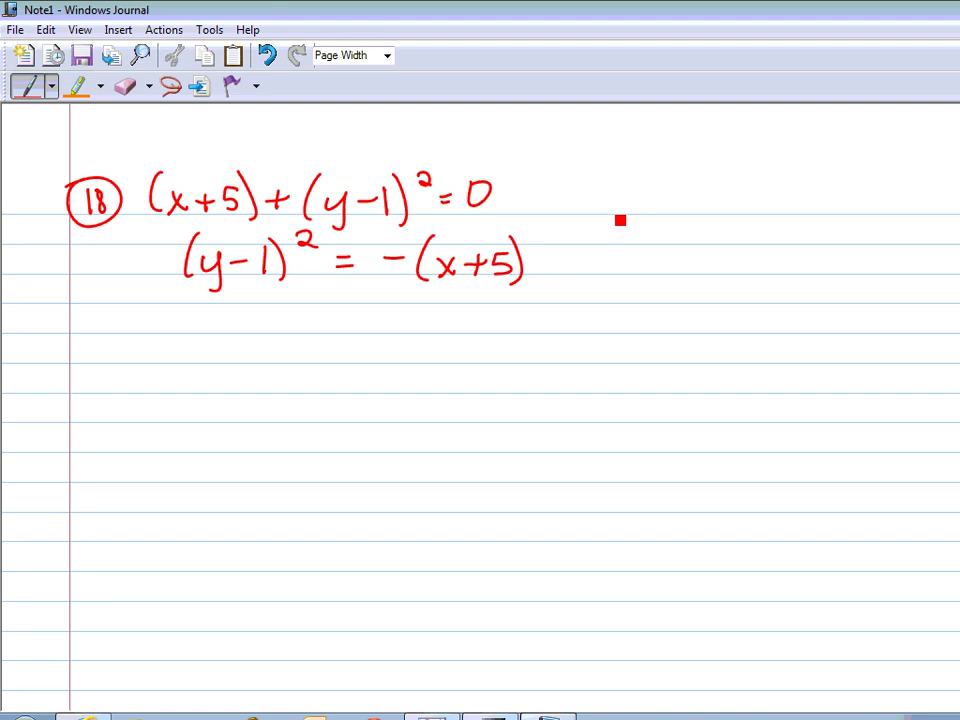
Write 'horizontal, open left' to the right of the equations
{"action": "mouse_move", "coordinate": [588, 194]}
{"action": "left_mouse_down"}
{"action": "mouse_move", "coordinate": [587, 214]}
{"action": "mouse_move", "coordinate": [601, 215]}
{"action": "left_mouse_up"}
{"action": "left_click_drag", "start_coordinate": [612, 205], "coordinate": [635, 214]}
{"action": "mouse_move", "coordinate": [640, 204]}
{"action": "left_mouse_down"}
{"action": "mouse_move", "coordinate": [654, 213]}
{"action": "mouse_move", "coordinate": [726, 200]}
{"action": "mouse_move", "coordinate": [727, 216]}
{"action": "left_mouse_up"}
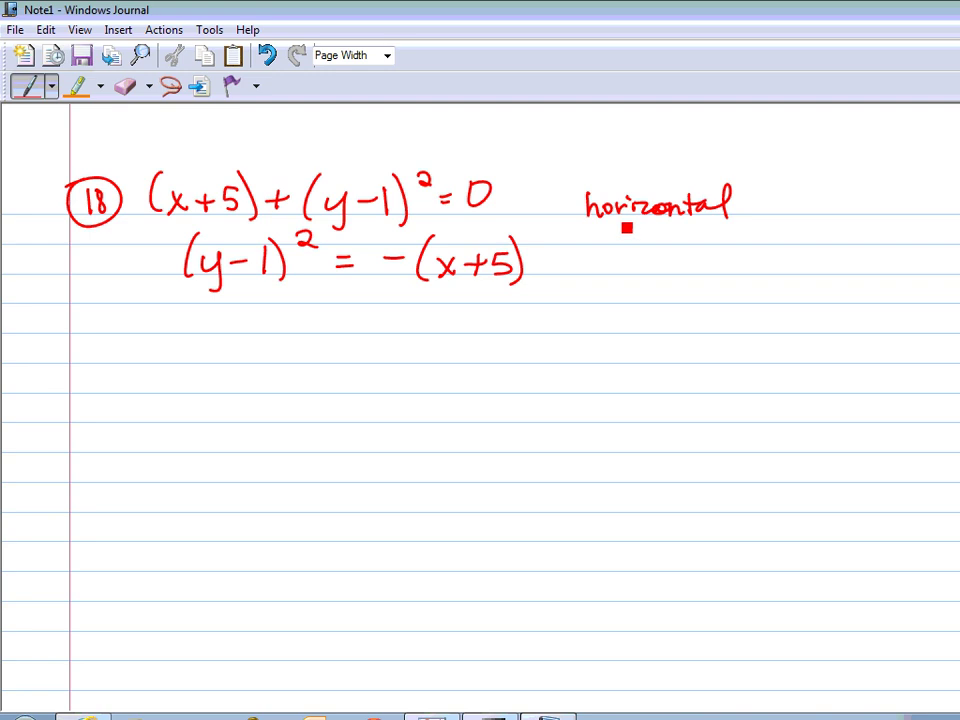
{"action": "left_click_drag", "start_coordinate": [605, 234], "coordinate": [604, 235]}
{"action": "mouse_move", "coordinate": [612, 230]}
{"action": "left_mouse_down"}
{"action": "mouse_move", "coordinate": [612, 254]}
{"action": "mouse_move", "coordinate": [621, 238]}
{"action": "left_mouse_up"}
{"action": "mouse_move", "coordinate": [626, 237]}
{"action": "left_mouse_down"}
{"action": "mouse_move", "coordinate": [677, 226]}
{"action": "mouse_move", "coordinate": [683, 238]}
{"action": "mouse_move", "coordinate": [699, 228]}
{"action": "mouse_move", "coordinate": [726, 244]}
{"action": "left_mouse_up"}
{"action": "left_click_drag", "start_coordinate": [716, 233], "coordinate": [735, 232]}
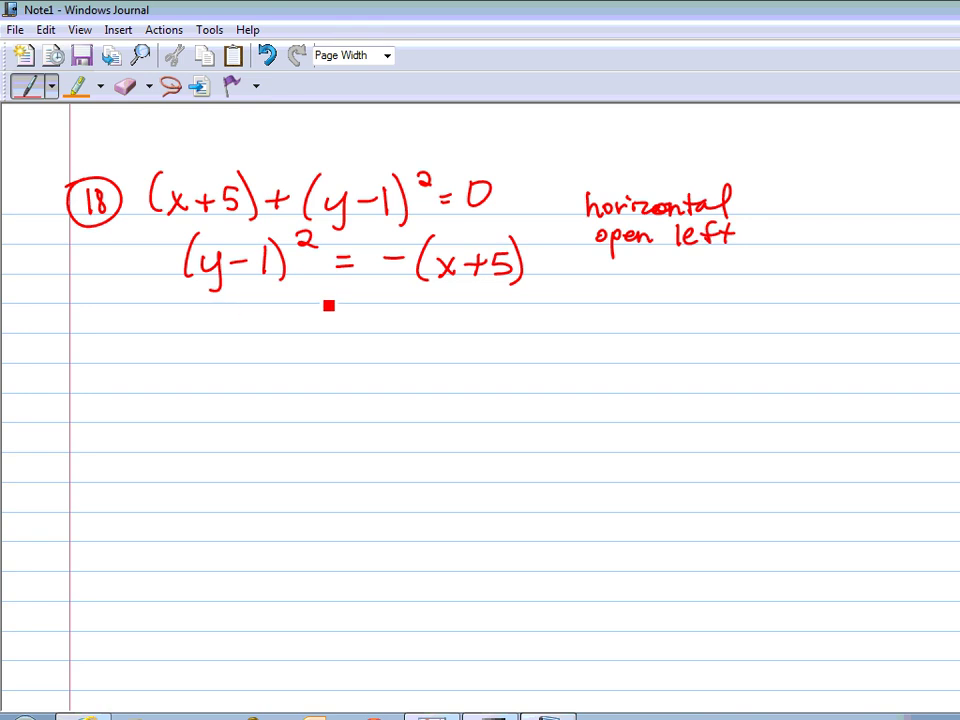
Write 'vertex (−5, 1)' below the equations
{"action": "mouse_move", "coordinate": [196, 304]}
{"action": "left_mouse_down"}
{"action": "mouse_move", "coordinate": [225, 318]}
{"action": "mouse_move", "coordinate": [242, 307]}
{"action": "left_mouse_up"}
{"action": "left_click_drag", "start_coordinate": [249, 301], "coordinate": [250, 320]}
{"action": "left_click_drag", "start_coordinate": [240, 310], "coordinate": [279, 318]}
{"action": "mouse_move", "coordinate": [283, 305]}
{"action": "left_mouse_down"}
{"action": "mouse_move", "coordinate": [303, 322]}
{"action": "mouse_move", "coordinate": [284, 322]}
{"action": "left_mouse_up"}
{"action": "left_click_drag", "start_coordinate": [336, 298], "coordinate": [334, 328]}
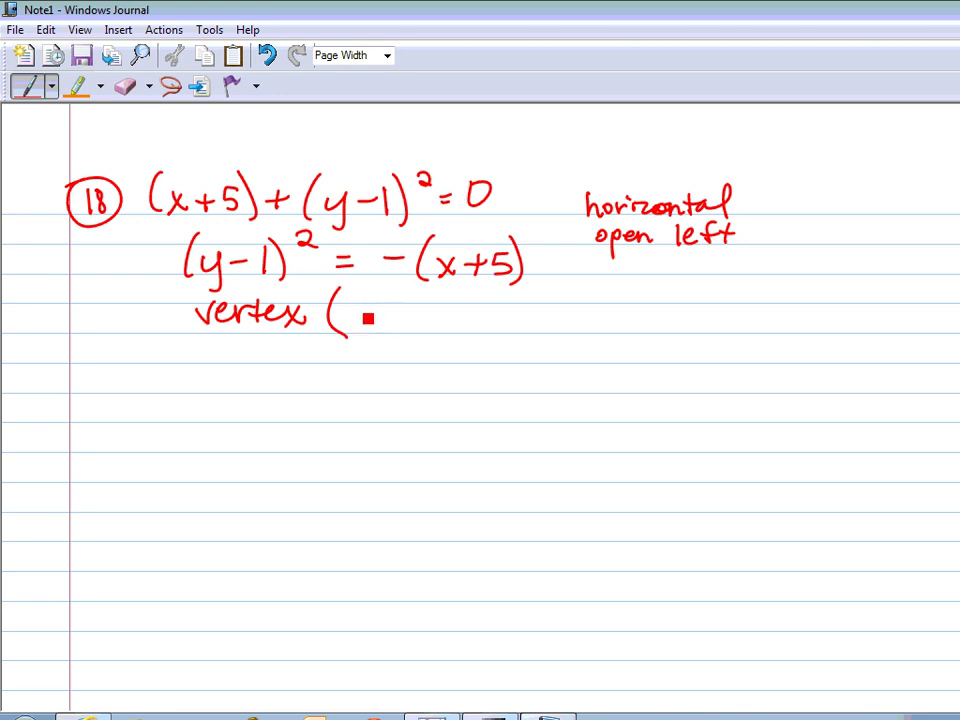
{"action": "left_click_drag", "start_coordinate": [344, 319], "coordinate": [386, 336]}
{"action": "left_click_drag", "start_coordinate": [405, 305], "coordinate": [429, 337]}
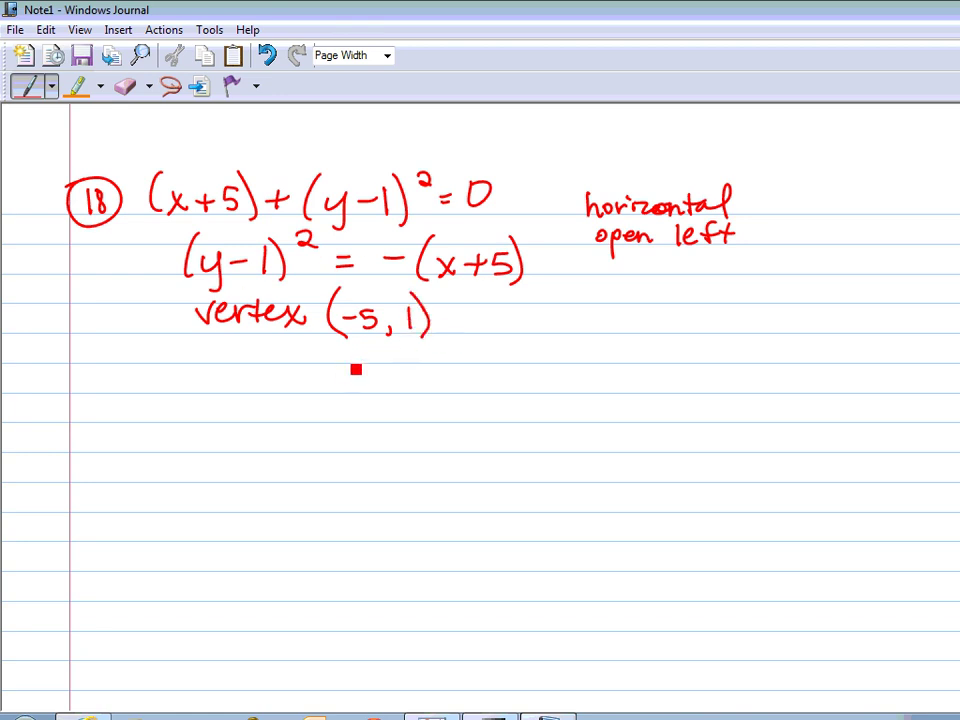
Draw small horizontal and vertical axes with tick marks on the right of the page
{"action": "left_click_drag", "start_coordinate": [810, 299], "coordinate": [948, 299]}
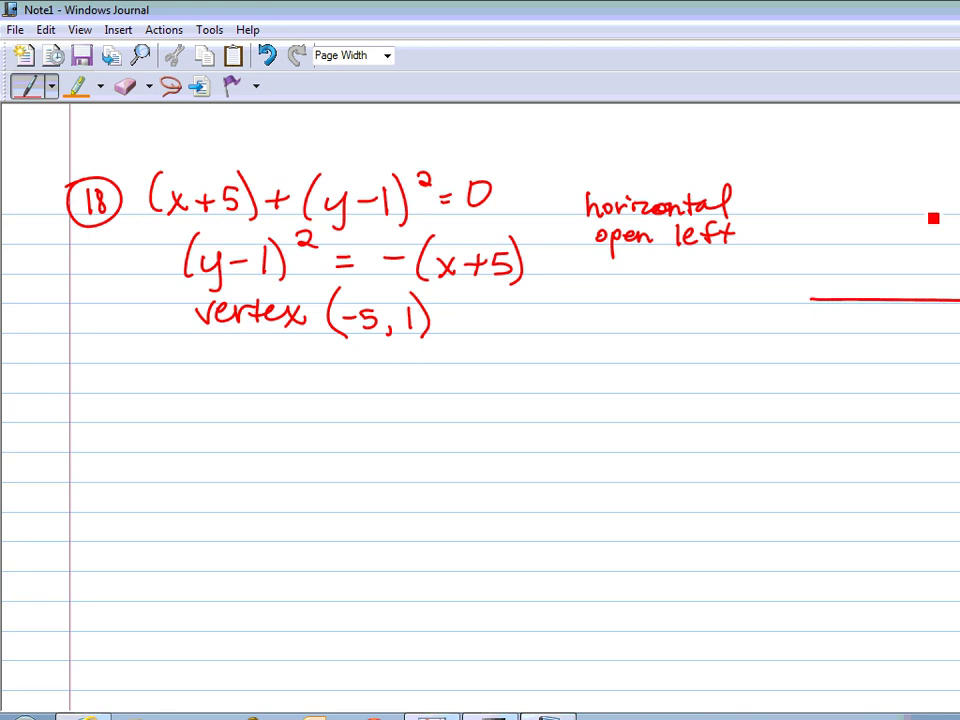
{"action": "left_click_drag", "start_coordinate": [928, 222], "coordinate": [915, 365]}
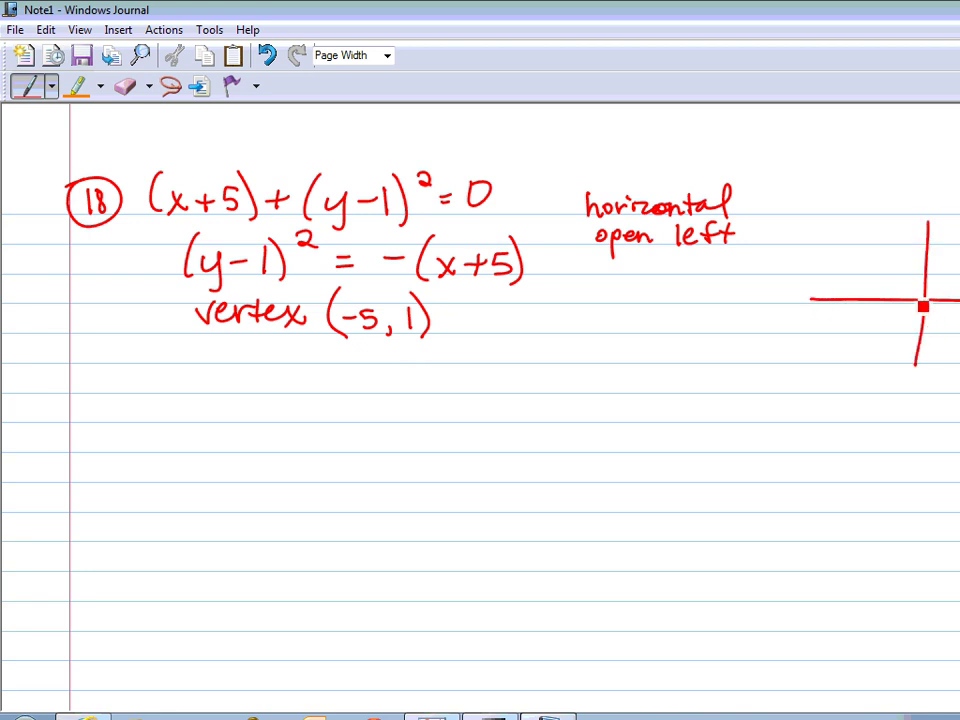
{"action": "left_click_drag", "start_coordinate": [911, 294], "coordinate": [911, 304]}
{"action": "mouse_move", "coordinate": [904, 294]}
{"action": "left_mouse_down"}
{"action": "mouse_move", "coordinate": [903, 304]}
{"action": "mouse_move", "coordinate": [859, 305]}
{"action": "left_mouse_up"}
{"action": "left_click_drag", "start_coordinate": [922, 292], "coordinate": [937, 291]}
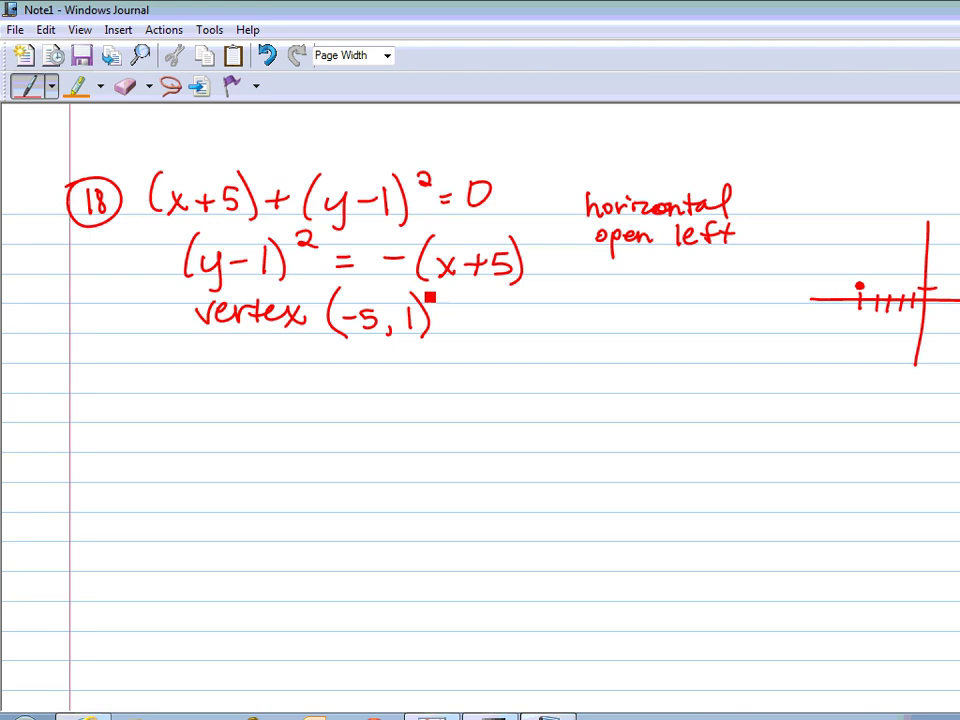
Circle the minus sign in −(x+5) and draw an arrow to '4p ='
{"action": "left_click_drag", "start_coordinate": [394, 221], "coordinate": [396, 224]}
{"action": "mouse_move", "coordinate": [398, 284]}
{"action": "left_mouse_down"}
{"action": "mouse_move", "coordinate": [497, 318]}
{"action": "mouse_move", "coordinate": [580, 321]}
{"action": "mouse_move", "coordinate": [578, 334]}
{"action": "left_mouse_up"}
{"action": "mouse_move", "coordinate": [592, 316]}
{"action": "left_mouse_down"}
{"action": "mouse_move", "coordinate": [592, 341]}
{"action": "mouse_move", "coordinate": [596, 328]}
{"action": "left_mouse_up"}
{"action": "left_click_drag", "start_coordinate": [604, 318], "coordinate": [617, 318]}
{"action": "left_click_drag", "start_coordinate": [604, 325], "coordinate": [619, 325]}
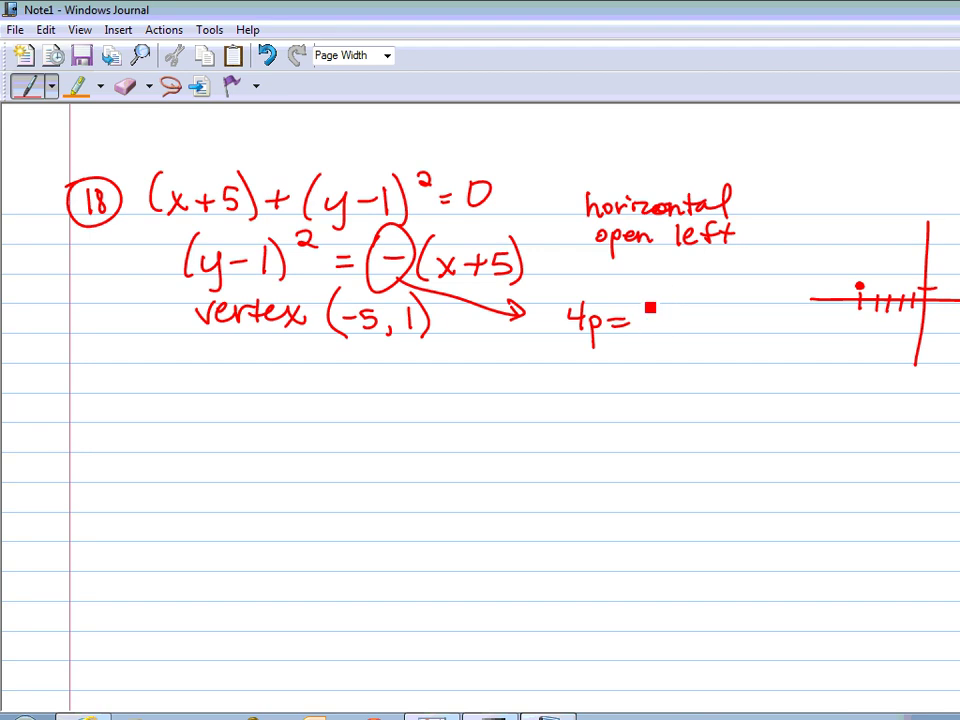
Complete 4p = −1, divide both sides by 4, and write p = −1/4
{"action": "left_click_drag", "start_coordinate": [645, 321], "coordinate": [659, 321]}
{"action": "left_click_drag", "start_coordinate": [673, 305], "coordinate": [673, 327]}
{"action": "mouse_move", "coordinate": [562, 340]}
{"action": "left_mouse_down"}
{"action": "mouse_move", "coordinate": [599, 337]}
{"action": "mouse_move", "coordinate": [597, 358]}
{"action": "left_mouse_up"}
{"action": "left_click_drag", "start_coordinate": [595, 347], "coordinate": [596, 366]}
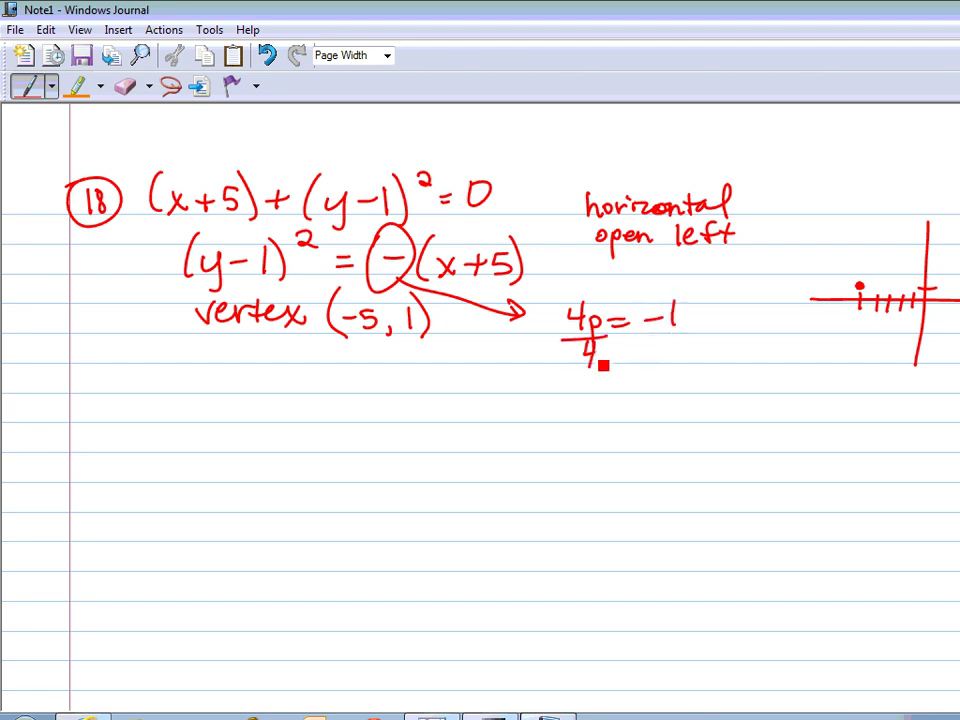
{"action": "mouse_move", "coordinate": [645, 333]}
{"action": "left_mouse_down"}
{"action": "mouse_move", "coordinate": [688, 331]}
{"action": "mouse_move", "coordinate": [673, 358]}
{"action": "left_mouse_up"}
{"action": "left_click_drag", "start_coordinate": [606, 385], "coordinate": [614, 385]}
{"action": "left_click_drag", "start_coordinate": [630, 379], "coordinate": [637, 378]}
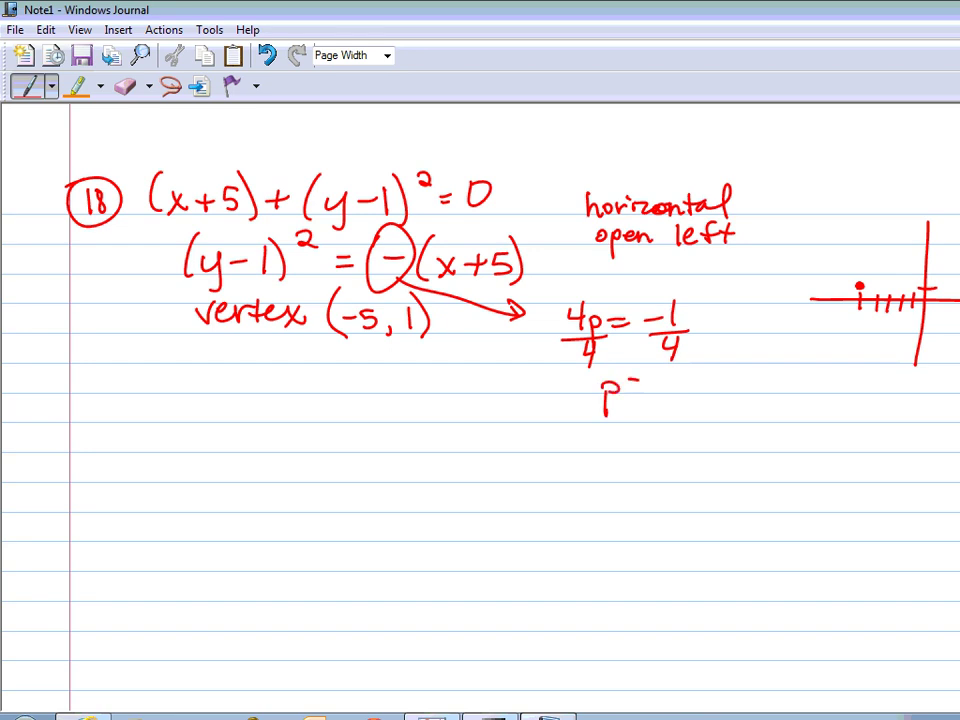
{"action": "left_click_drag", "start_coordinate": [690, 358], "coordinate": [688, 375]}
{"action": "mouse_move", "coordinate": [676, 378]}
{"action": "left_mouse_down"}
{"action": "mouse_move", "coordinate": [705, 377]}
{"action": "mouse_move", "coordinate": [701, 394]}
{"action": "left_mouse_up"}
{"action": "left_click_drag", "start_coordinate": [697, 385], "coordinate": [697, 405]}
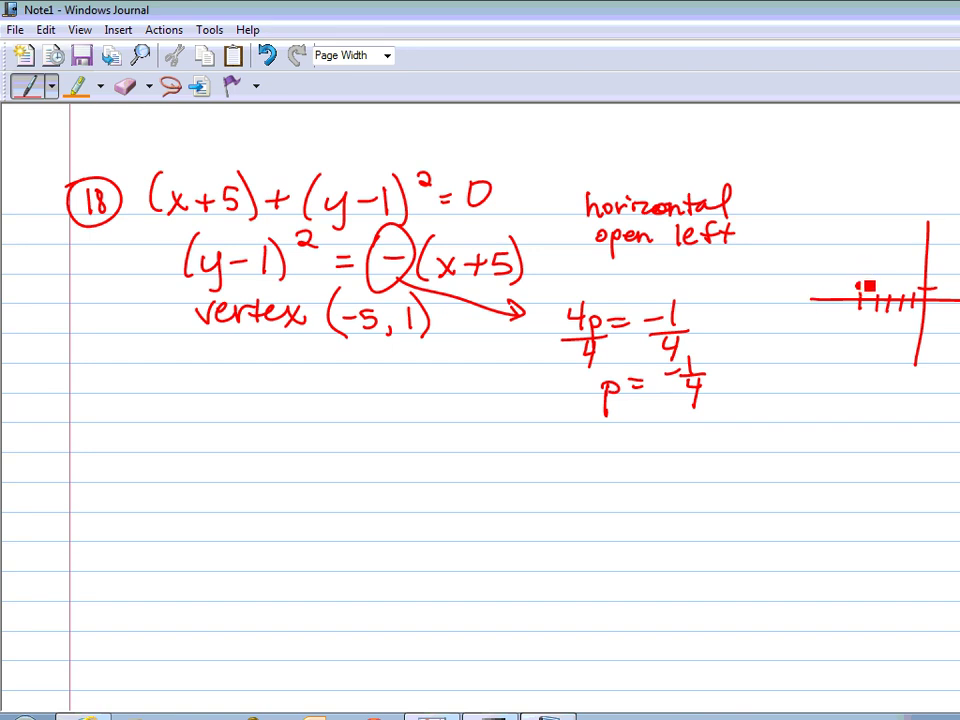
Mark the vertex as a bold dot and draw a dashed vertical line with arrowheads on the graph
{"action": "left_click", "coordinate": [860, 287]}
{"action": "left_click_drag", "start_coordinate": [860, 296], "coordinate": [860, 308]}
{"action": "left_click_drag", "start_coordinate": [869, 217], "coordinate": [869, 224]}
{"action": "left_click_drag", "start_coordinate": [869, 232], "coordinate": [869, 242]}
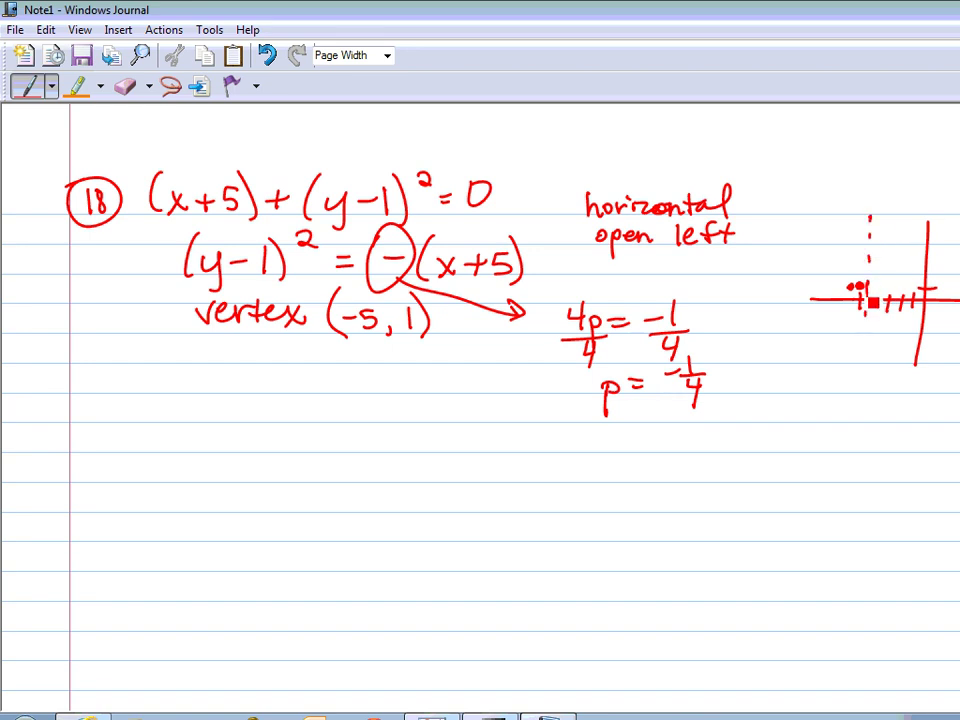
{"action": "left_click_drag", "start_coordinate": [865, 308], "coordinate": [865, 318]}
{"action": "left_click_drag", "start_coordinate": [864, 329], "coordinate": [864, 344]}
{"action": "mouse_move", "coordinate": [866, 400]}
{"action": "left_mouse_down"}
{"action": "mouse_move", "coordinate": [859, 440]}
{"action": "mouse_move", "coordinate": [866, 410]}
{"action": "left_mouse_up"}
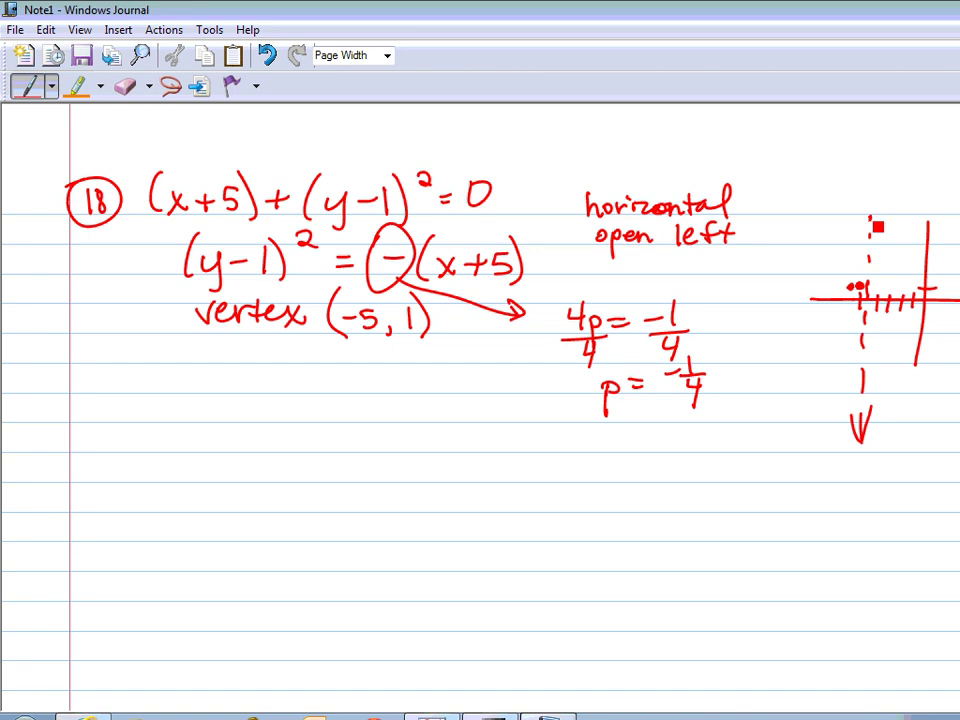
{"action": "left_click_drag", "start_coordinate": [864, 230], "coordinate": [874, 228]}
Write 'focus (' below the vertex line
{"action": "left_click_drag", "start_coordinate": [208, 362], "coordinate": [196, 392]}
{"action": "left_click_drag", "start_coordinate": [186, 376], "coordinate": [218, 377]}
{"action": "mouse_move", "coordinate": [236, 377]}
{"action": "left_mouse_down"}
{"action": "mouse_move", "coordinate": [235, 390]}
{"action": "mouse_move", "coordinate": [257, 391]}
{"action": "left_mouse_up"}
{"action": "left_click_drag", "start_coordinate": [310, 365], "coordinate": [304, 407]}
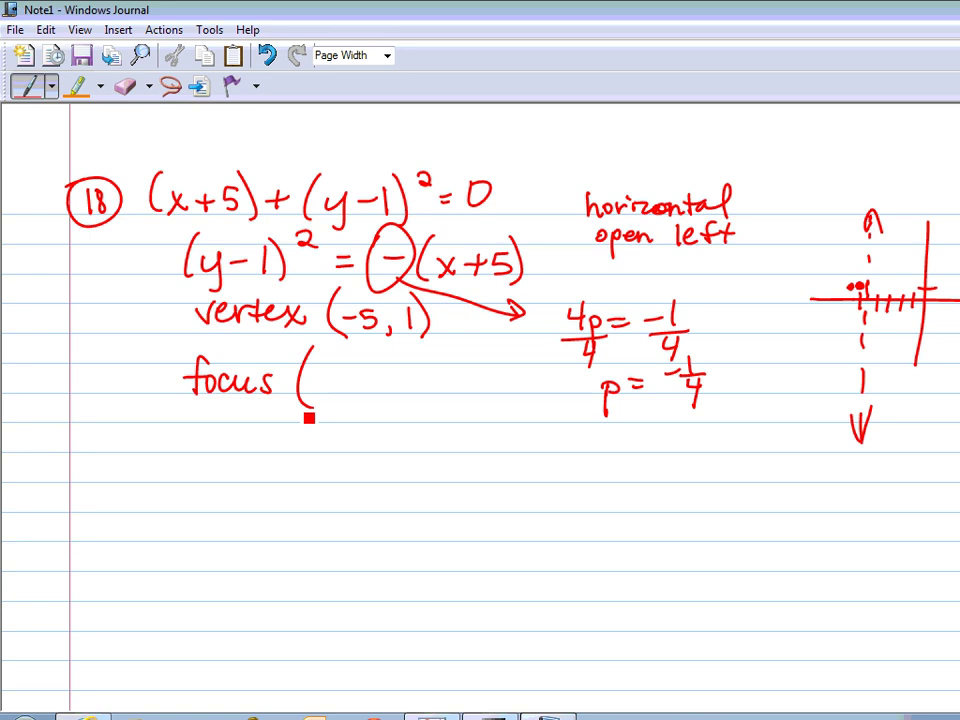
Rewrite −5 as −20/4 and write the focus x-coordinate as −21/4
{"action": "mouse_move", "coordinate": [568, 441]}
{"action": "left_mouse_down"}
{"action": "mouse_move", "coordinate": [592, 450]}
{"action": "mouse_move", "coordinate": [633, 441]}
{"action": "mouse_move", "coordinate": [655, 457]}
{"action": "mouse_move", "coordinate": [598, 470]}
{"action": "left_mouse_up"}
{"action": "left_click_drag", "start_coordinate": [538, 457], "coordinate": [560, 462]}
{"action": "mouse_move", "coordinate": [556, 452]}
{"action": "left_mouse_down"}
{"action": "mouse_move", "coordinate": [556, 470]}
{"action": "mouse_move", "coordinate": [531, 441]}
{"action": "mouse_move", "coordinate": [547, 435]}
{"action": "mouse_move", "coordinate": [594, 449]}
{"action": "left_mouse_up"}
{"action": "left_click_drag", "start_coordinate": [593, 456], "coordinate": [587, 473]}
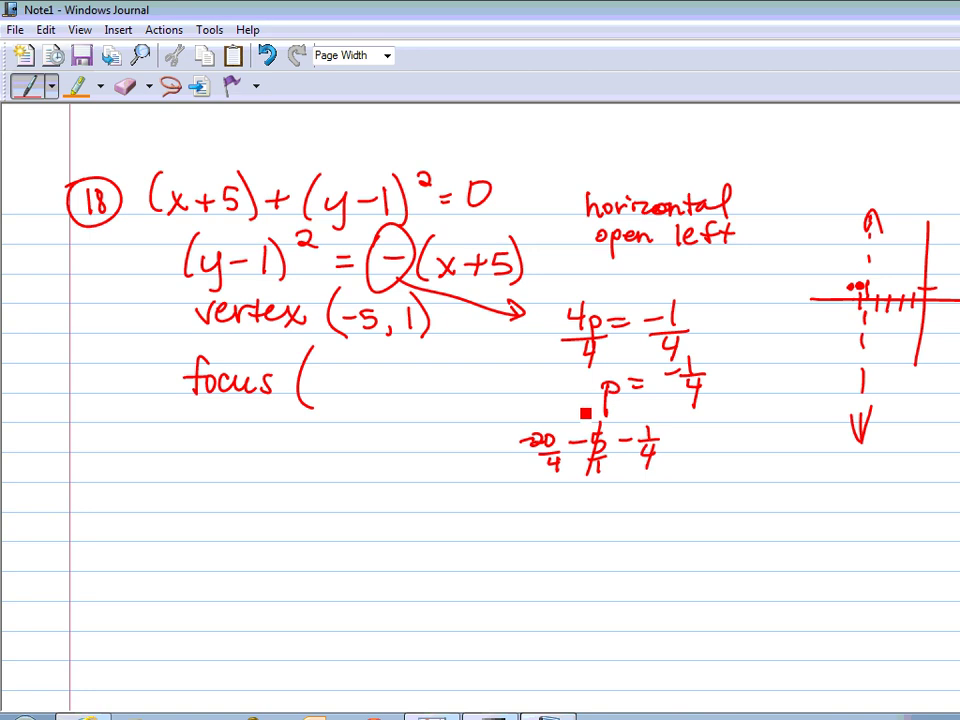
{"action": "left_click_drag", "start_coordinate": [326, 372], "coordinate": [347, 376]}
{"action": "mouse_move", "coordinate": [353, 364]}
{"action": "left_mouse_down"}
{"action": "mouse_move", "coordinate": [353, 377]}
{"action": "mouse_move", "coordinate": [373, 376]}
{"action": "mouse_move", "coordinate": [352, 400]}
{"action": "mouse_move", "coordinate": [425, 405]}
{"action": "left_mouse_up"}
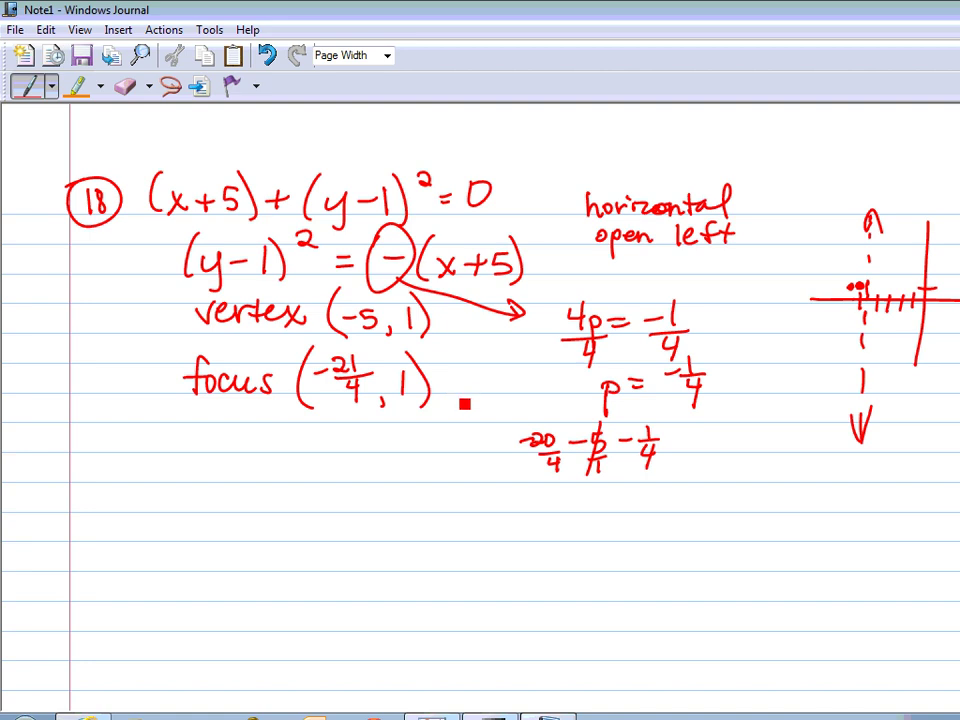
Add 'or (−5.25, 1)' as the decimal form of the focus
{"action": "mouse_move", "coordinate": [340, 424]}
{"action": "left_mouse_down"}
{"action": "mouse_move", "coordinate": [334, 430]}
{"action": "mouse_move", "coordinate": [340, 425]}
{"action": "left_mouse_up"}
{"action": "left_click_drag", "start_coordinate": [345, 431], "coordinate": [358, 423]}
{"action": "left_click_drag", "start_coordinate": [303, 458], "coordinate": [314, 457]}
{"action": "mouse_move", "coordinate": [325, 452]}
{"action": "left_mouse_down"}
{"action": "mouse_move", "coordinate": [342, 462]}
{"action": "mouse_move", "coordinate": [314, 466]}
{"action": "left_mouse_up"}
{"action": "left_click", "coordinate": [329, 464]}
{"action": "left_click_drag", "start_coordinate": [316, 450], "coordinate": [372, 467]}
{"action": "mouse_move", "coordinate": [375, 447]}
{"action": "left_mouse_down"}
{"action": "mouse_move", "coordinate": [387, 447]}
{"action": "mouse_move", "coordinate": [400, 472]}
{"action": "left_mouse_up"}
{"action": "left_click_drag", "start_coordinate": [424, 446], "coordinate": [431, 470]}
{"action": "left_click_drag", "start_coordinate": [298, 444], "coordinate": [292, 470]}
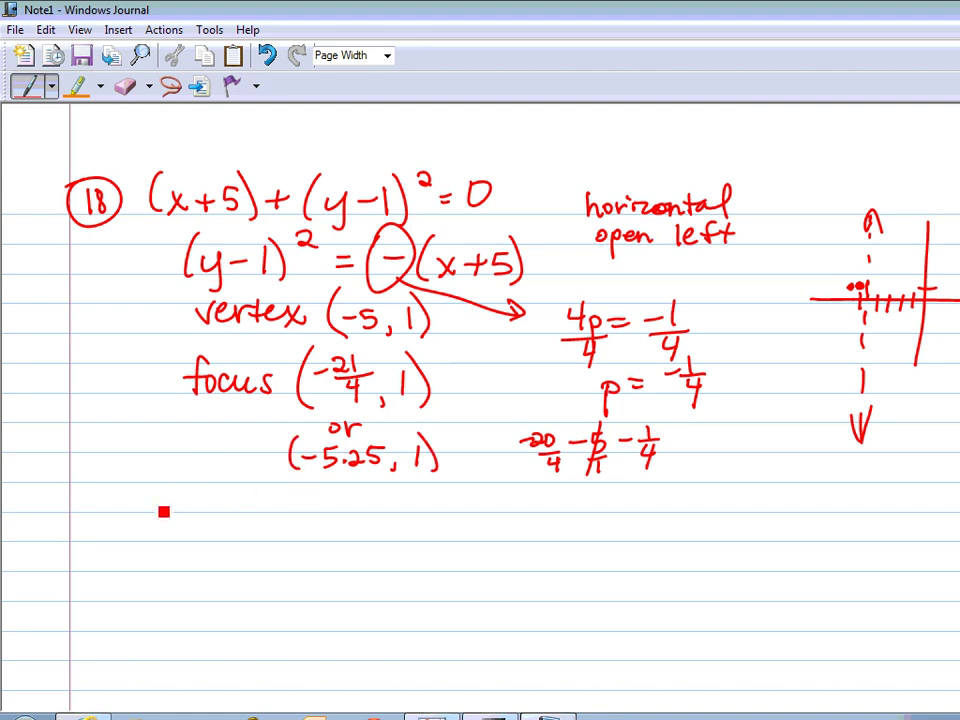
Start writing the word 'directrix' below the focus
{"action": "left_click_drag", "start_coordinate": [150, 497], "coordinate": [165, 510]}
{"action": "left_click_drag", "start_coordinate": [175, 493], "coordinate": [177, 510]}
{"action": "mouse_move", "coordinate": [244, 492]}
{"action": "left_mouse_down"}
{"action": "mouse_move", "coordinate": [236, 500]}
{"action": "mouse_move", "coordinate": [272, 498]}
{"action": "mouse_move", "coordinate": [298, 510]}
{"action": "left_mouse_up"}
Finish the 'directrix' label and work out −5 + 1/4 by rewriting −5 as −20/4
{"action": "left_click", "coordinate": [286, 505]}
{"action": "left_click_drag", "start_coordinate": [298, 491], "coordinate": [283, 512]}
{"action": "mouse_move", "coordinate": [547, 520]}
{"action": "left_mouse_down"}
{"action": "mouse_move", "coordinate": [574, 531]}
{"action": "mouse_move", "coordinate": [622, 523]}
{"action": "left_mouse_up"}
{"action": "mouse_move", "coordinate": [611, 511]}
{"action": "left_mouse_down"}
{"action": "mouse_move", "coordinate": [611, 534]}
{"action": "mouse_move", "coordinate": [642, 517]}
{"action": "mouse_move", "coordinate": [651, 524]}
{"action": "left_mouse_up"}
{"action": "left_click_drag", "start_coordinate": [640, 528], "coordinate": [649, 538]}
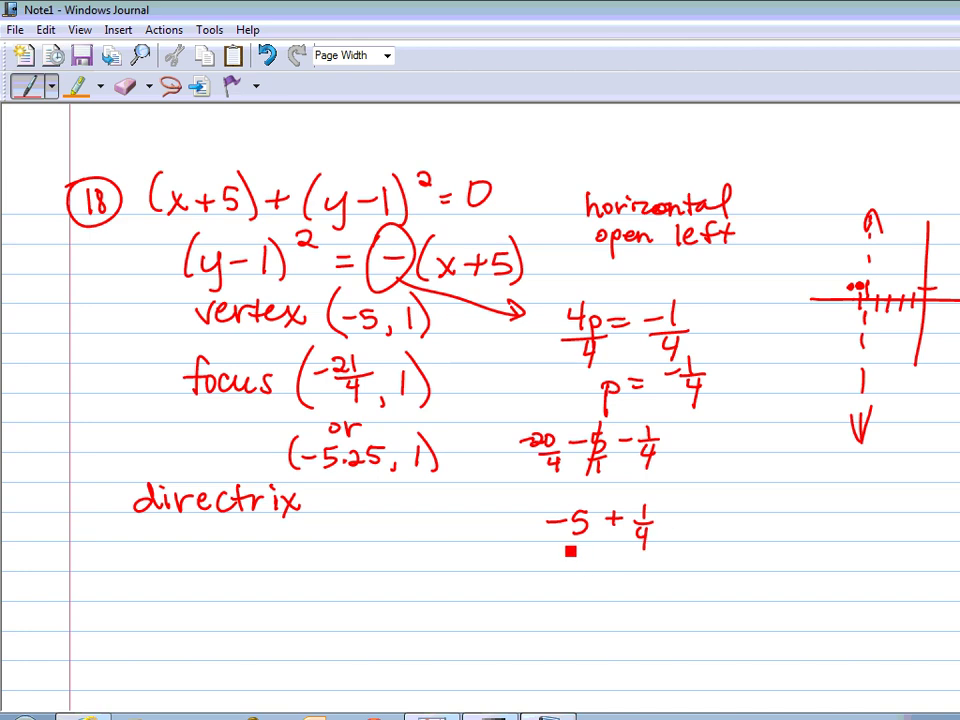
{"action": "left_click_drag", "start_coordinate": [561, 535], "coordinate": [578, 535]}
{"action": "left_click_drag", "start_coordinate": [571, 540], "coordinate": [571, 553]}
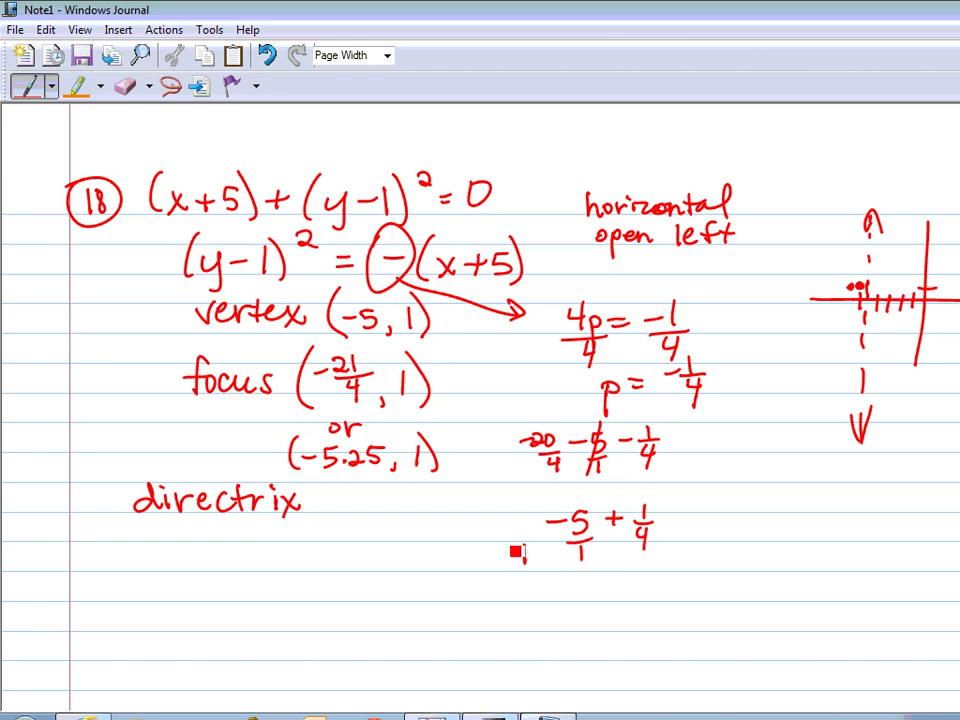
{"action": "left_click_drag", "start_coordinate": [502, 546], "coordinate": [512, 545]}
{"action": "mouse_move", "coordinate": [516, 541]}
{"action": "left_mouse_down"}
{"action": "mouse_move", "coordinate": [527, 553]}
{"action": "mouse_move", "coordinate": [526, 524]}
{"action": "left_mouse_up"}
{"action": "left_click_drag", "start_coordinate": [588, 500], "coordinate": [556, 548]}
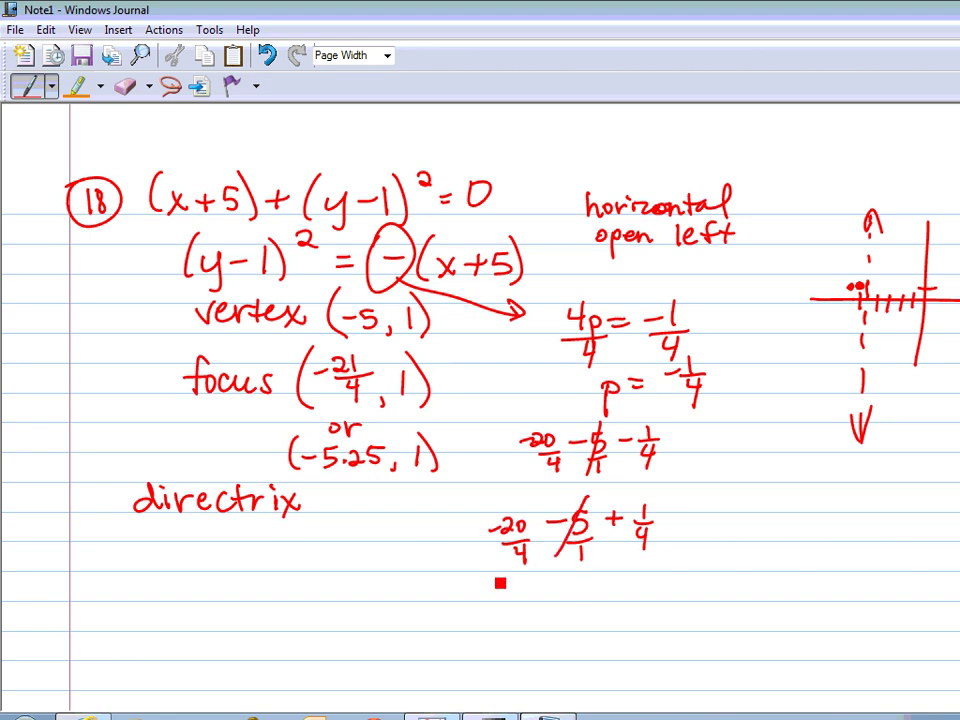
Write the directrix as x = −19/4, or x = −4.75
{"action": "left_click_drag", "start_coordinate": [390, 491], "coordinate": [405, 490]}
{"action": "left_click_drag", "start_coordinate": [416, 482], "coordinate": [430, 519]}
{"action": "left_click_drag", "start_coordinate": [428, 510], "coordinate": [427, 530]}
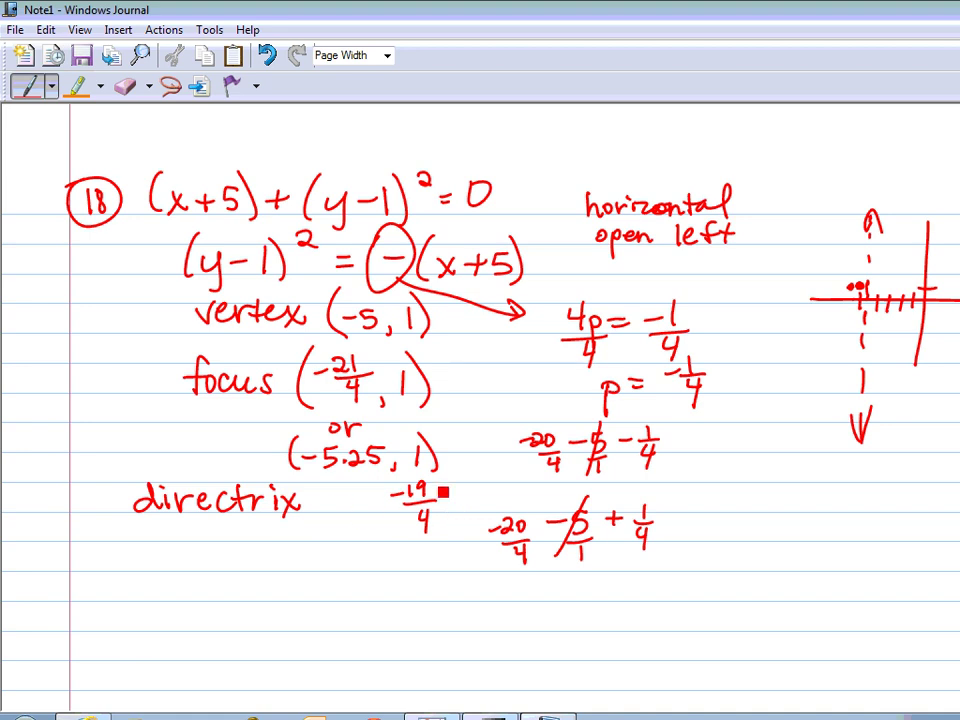
{"action": "mouse_move", "coordinate": [346, 490]}
{"action": "left_mouse_down"}
{"action": "mouse_move", "coordinate": [360, 519]}
{"action": "mouse_move", "coordinate": [346, 520]}
{"action": "left_mouse_up"}
{"action": "mouse_move", "coordinate": [368, 495]}
{"action": "left_mouse_down"}
{"action": "mouse_move", "coordinate": [388, 493]}
{"action": "mouse_move", "coordinate": [389, 503]}
{"action": "left_mouse_up"}
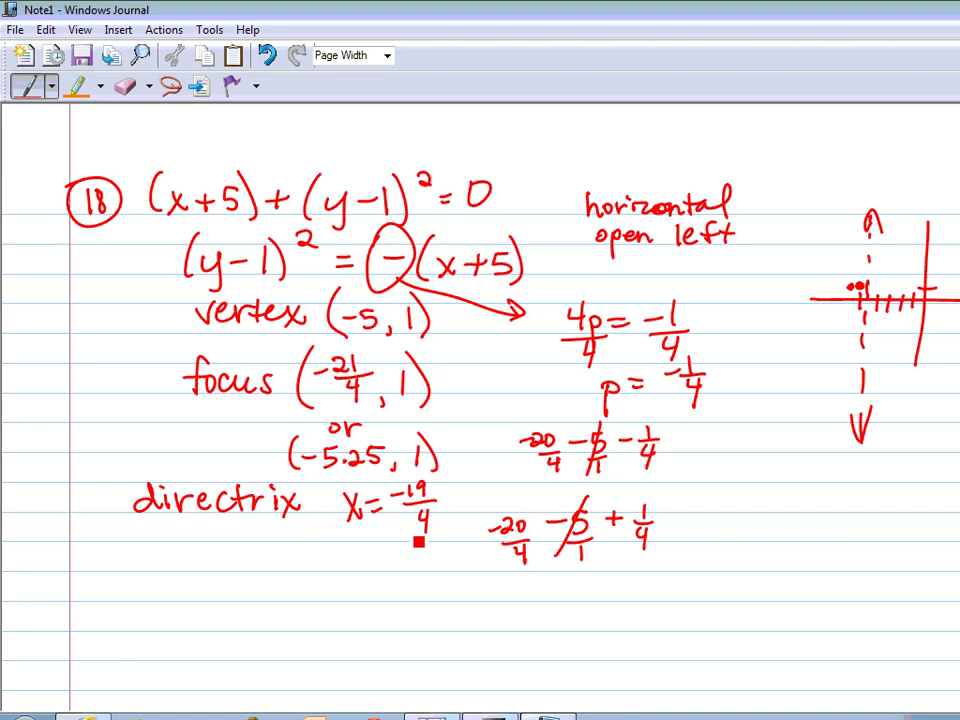
{"action": "left_click_drag", "start_coordinate": [370, 558], "coordinate": [366, 560]}
{"action": "left_click_drag", "start_coordinate": [378, 556], "coordinate": [391, 557]}
{"action": "mouse_move", "coordinate": [342, 585]}
{"action": "left_mouse_down"}
{"action": "mouse_move", "coordinate": [356, 606]}
{"action": "mouse_move", "coordinate": [343, 607]}
{"action": "mouse_move", "coordinate": [388, 589]}
{"action": "left_mouse_up"}
{"action": "left_click_drag", "start_coordinate": [371, 599], "coordinate": [470, 597]}
{"action": "left_click", "coordinate": [445, 598]}
{"action": "left_click_drag", "start_coordinate": [474, 577], "coordinate": [486, 577]}
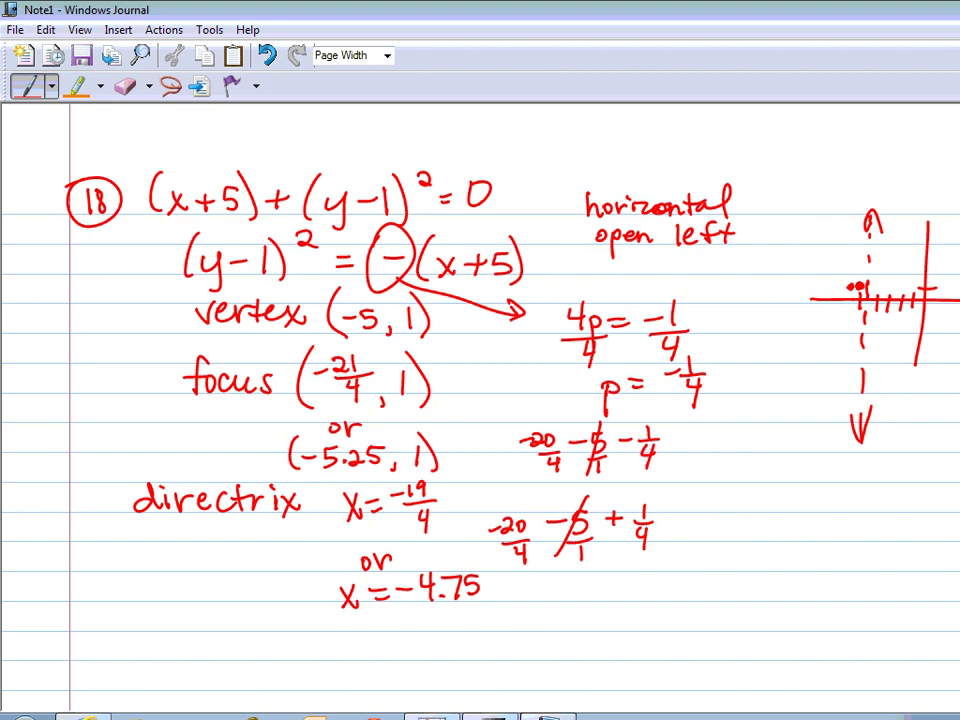
Sketch the upper and lower branches of the left-opening parabola from the vertex
{"action": "mouse_move", "coordinate": [855, 287]}
{"action": "left_mouse_down"}
{"action": "mouse_move", "coordinate": [830, 250]}
{"action": "mouse_move", "coordinate": [775, 224]}
{"action": "mouse_move", "coordinate": [785, 240]}
{"action": "left_mouse_up"}
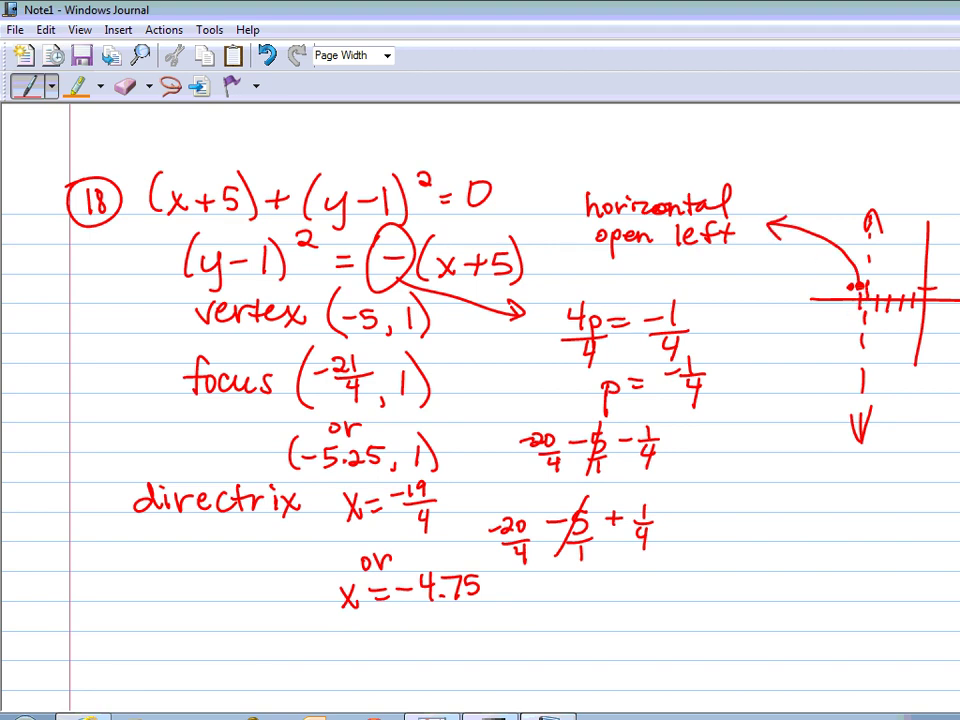
{"action": "left_click_drag", "start_coordinate": [855, 292], "coordinate": [790, 362]}
{"action": "left_click_drag", "start_coordinate": [782, 356], "coordinate": [782, 370]}
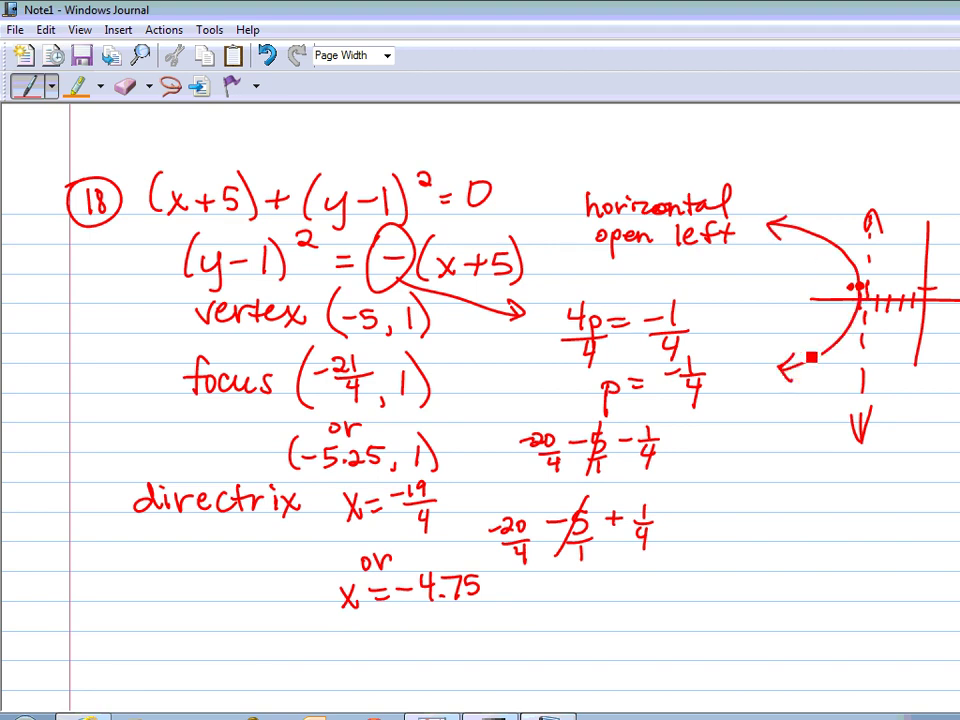